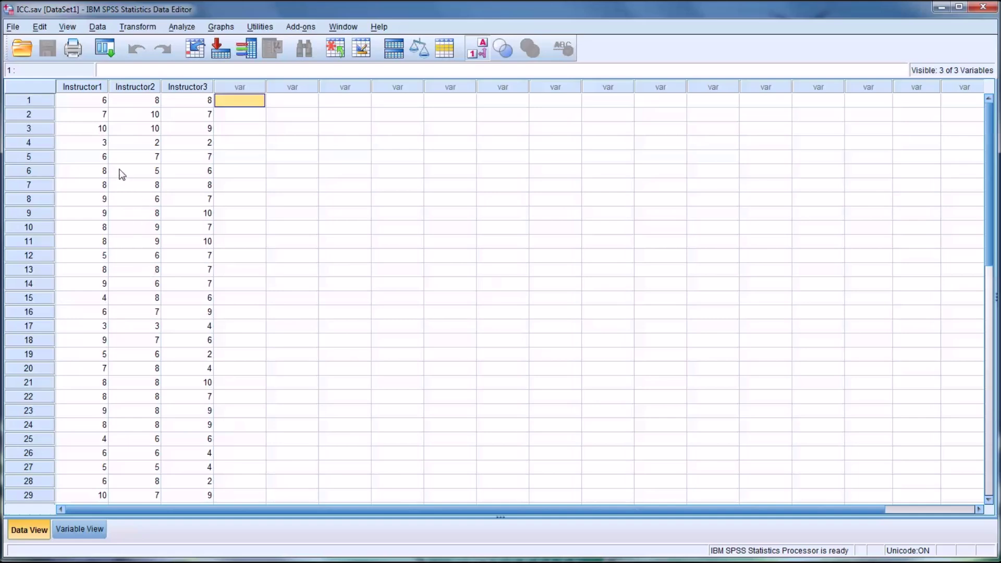
# Step: Inspect the ratings by selecting cells and the Instructor1, Instructor2 and Instructor3 columns
pyautogui.click(44, 103)
pyautogui.scroll(-3, 42, 111)
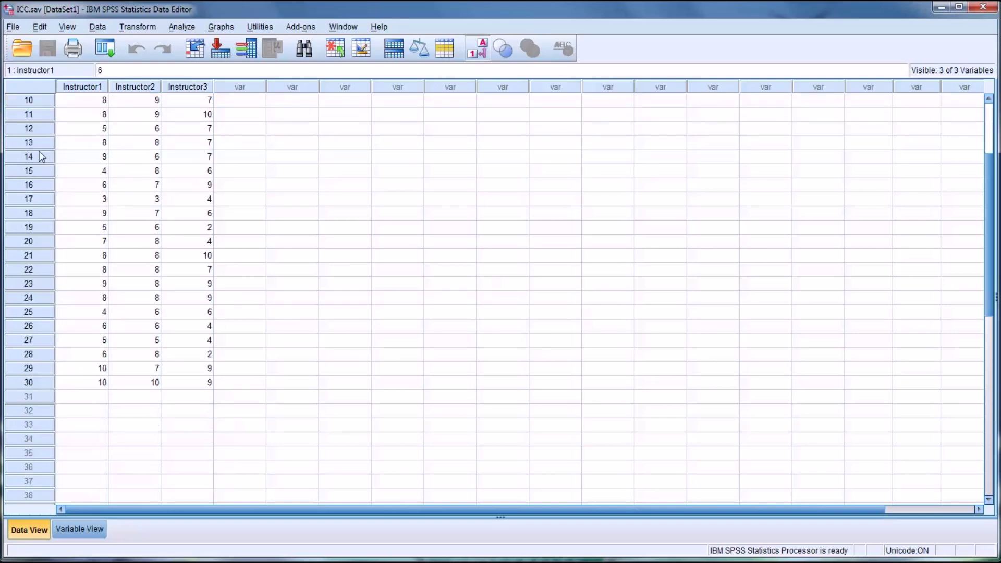
pyautogui.scroll(3, 46, 371)
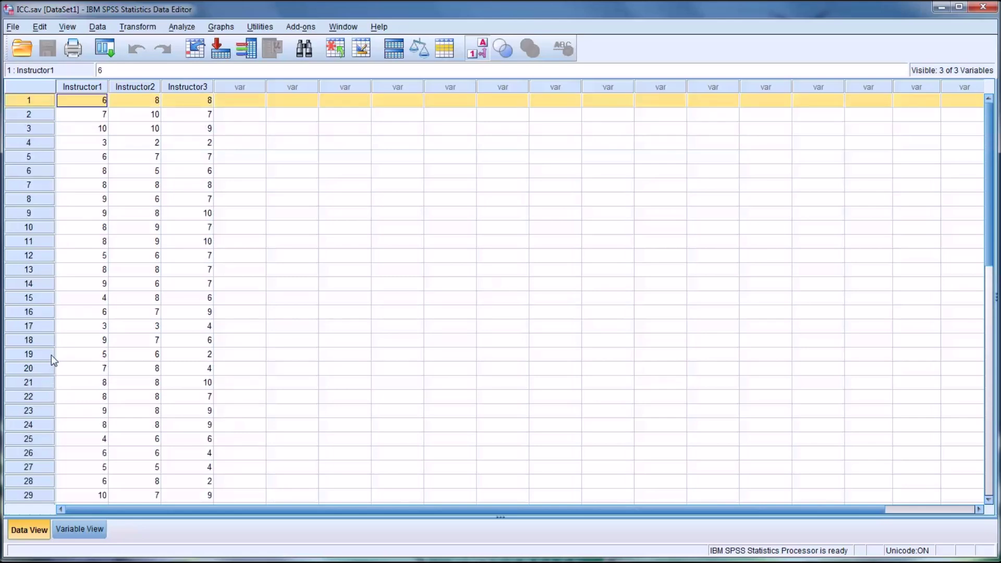
pyautogui.press('Down')
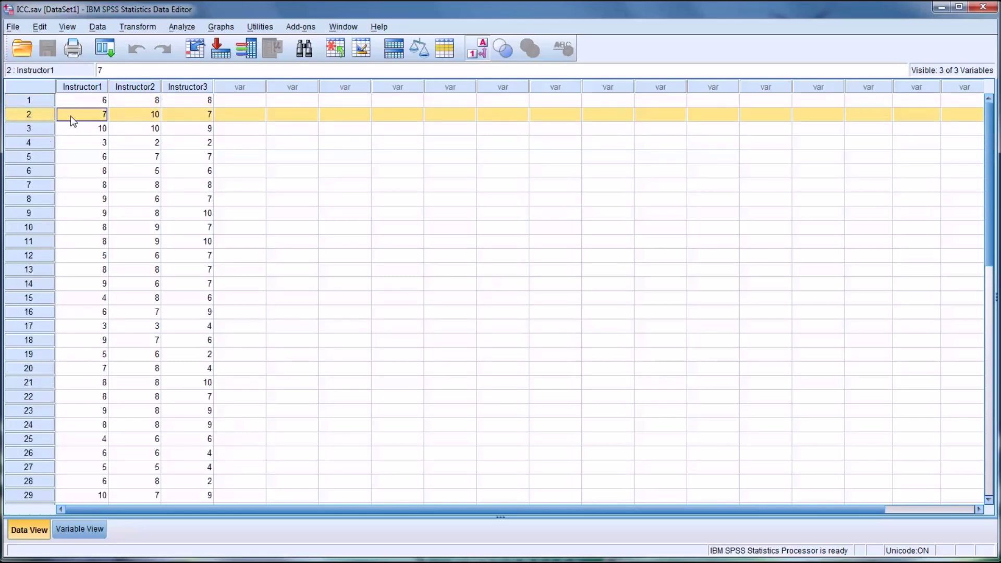
pyautogui.click(72, 117)
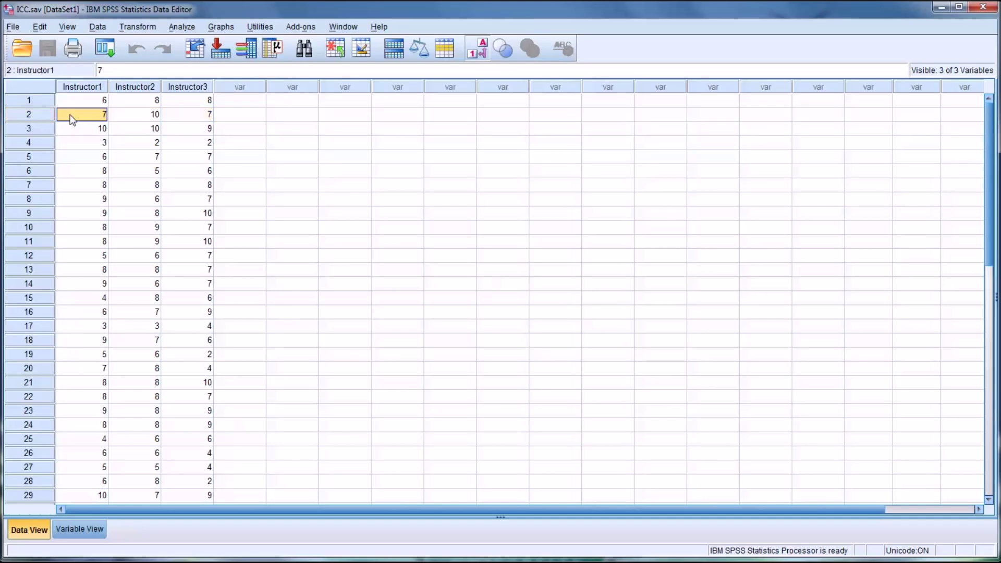
pyautogui.click(73, 104)
pyautogui.click(82, 88)
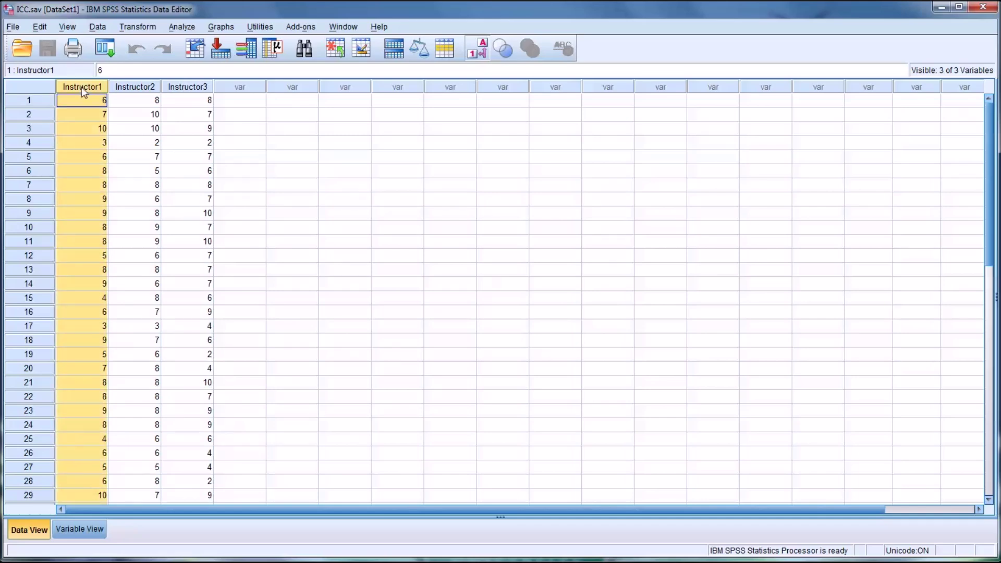
pyautogui.click(126, 87)
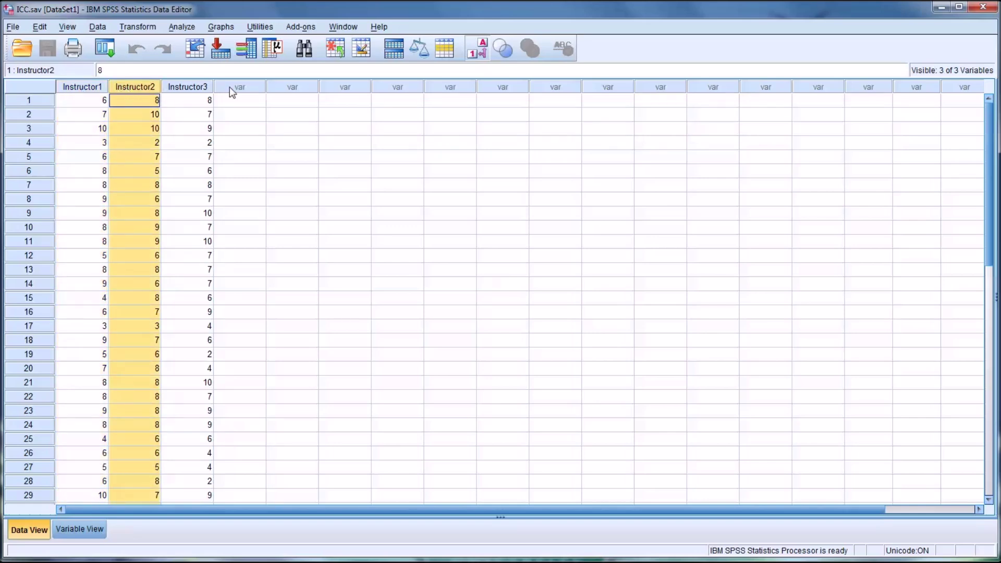
pyautogui.click(193, 89)
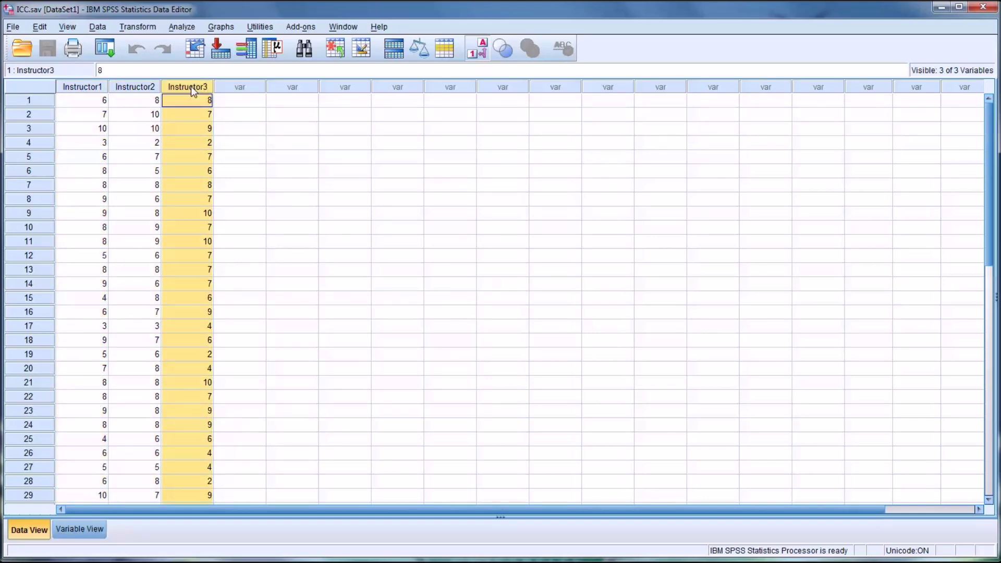
pyautogui.click(235, 100)
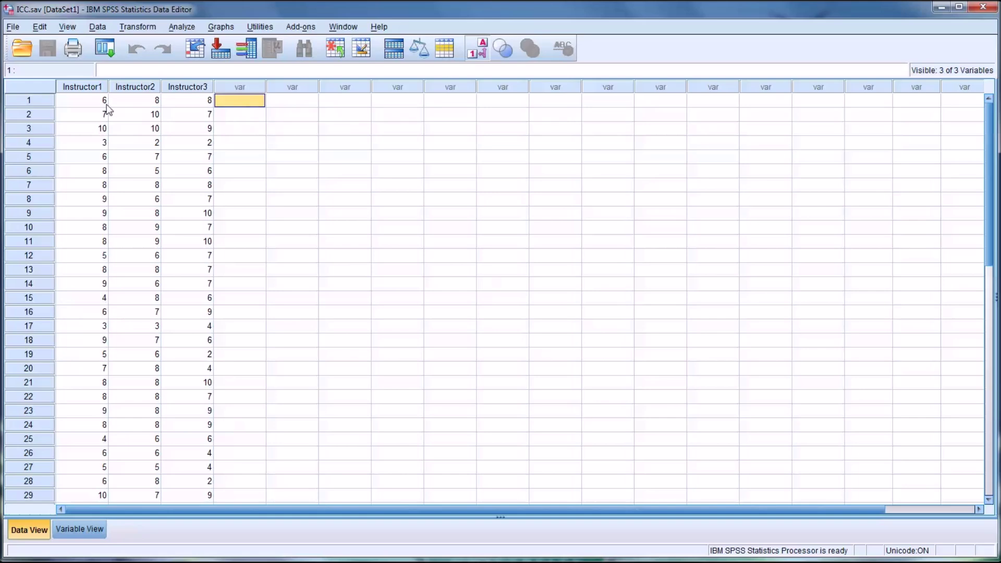
pyautogui.moveTo(91, 89); pyautogui.dragTo(173, 89)
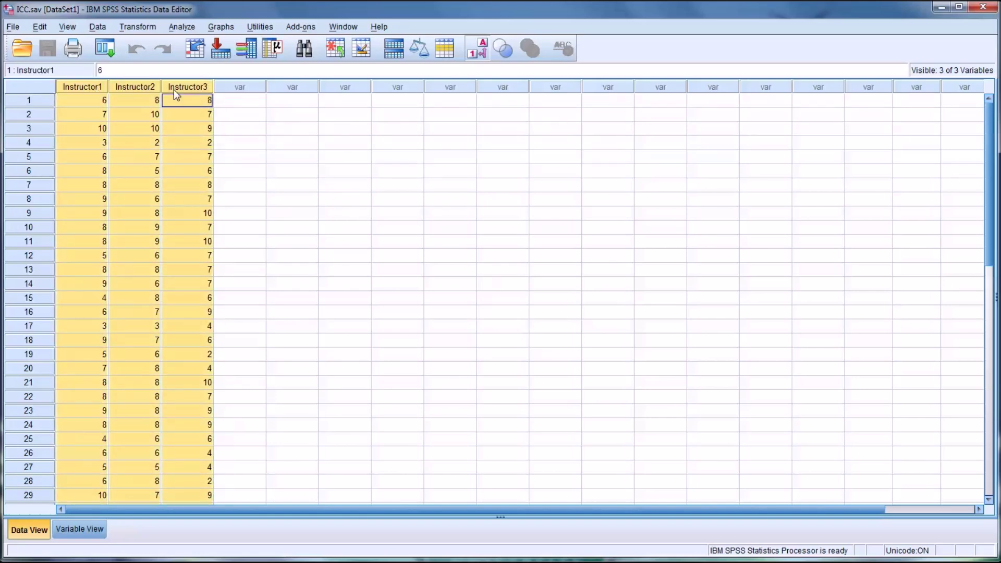
pyautogui.click(246, 100)
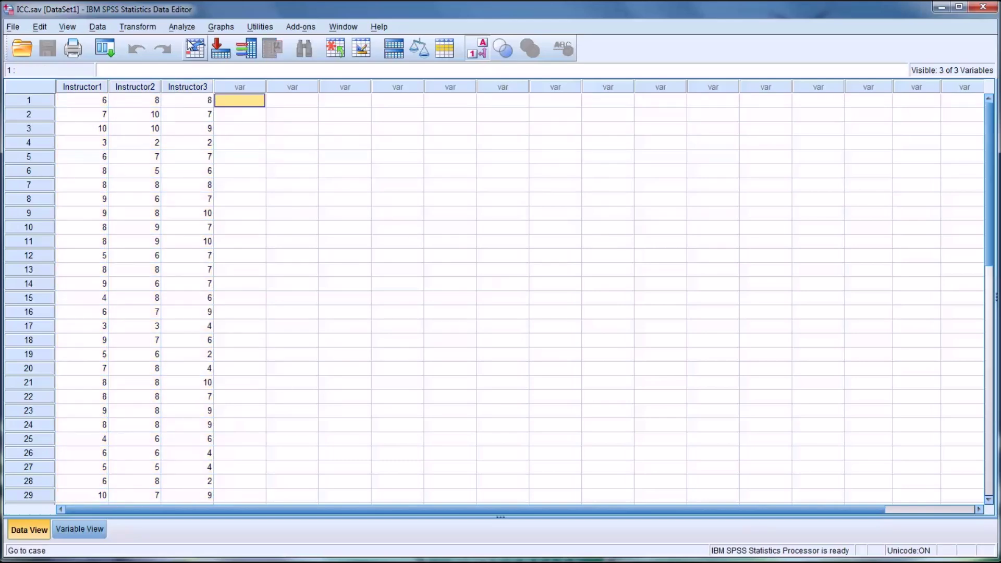
# Step: Open the Reliability Analysis dialog from Analyze > Scale
pyautogui.click(180, 27)
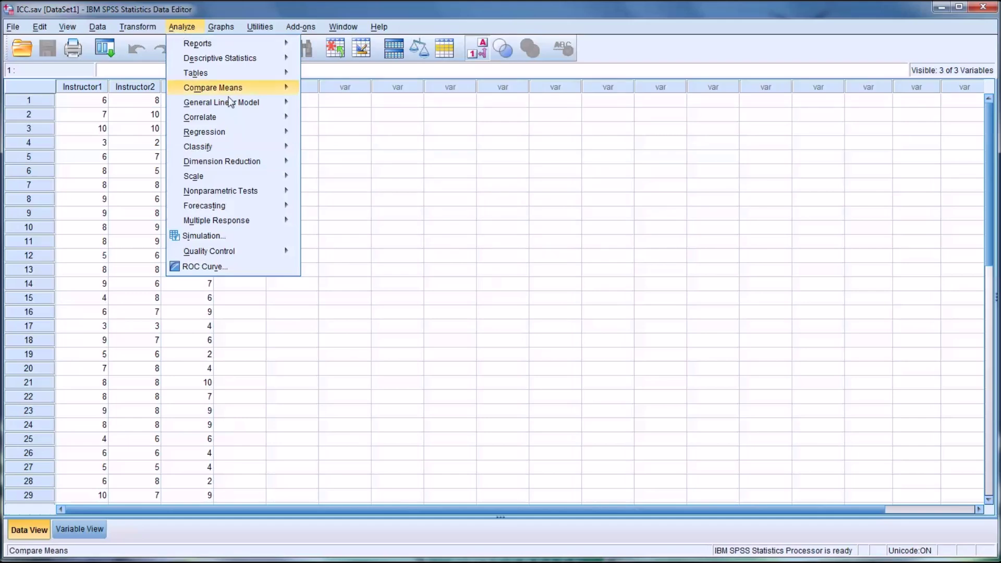
pyautogui.moveTo(230, 177)
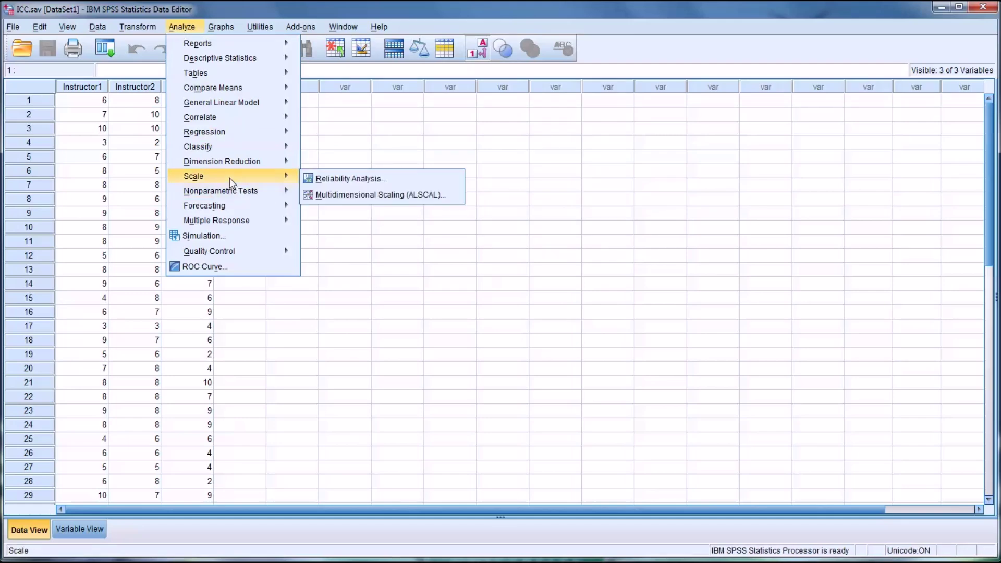
pyautogui.click(355, 178)
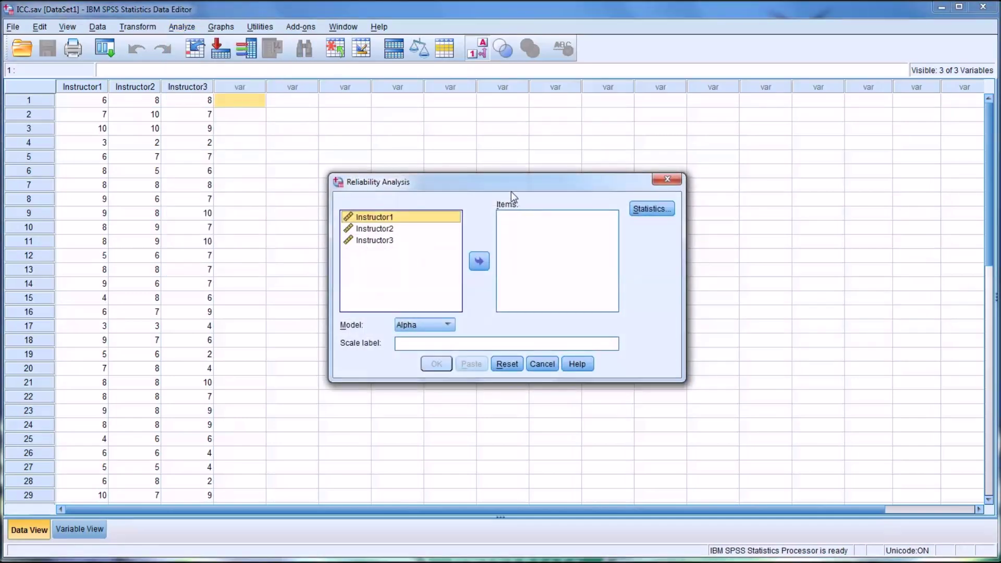
# Step: Move Instructor1, Instructor2 and Instructor3 into the Items list
pyautogui.moveTo(504, 186); pyautogui.dragTo(490, 145)
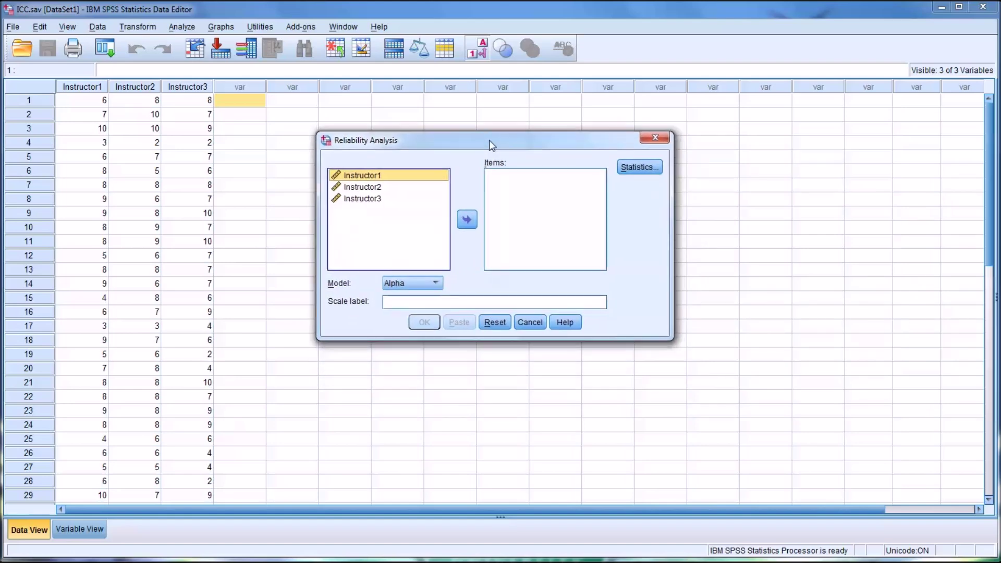
pyautogui.click(367, 189)
pyautogui.click(369, 201)
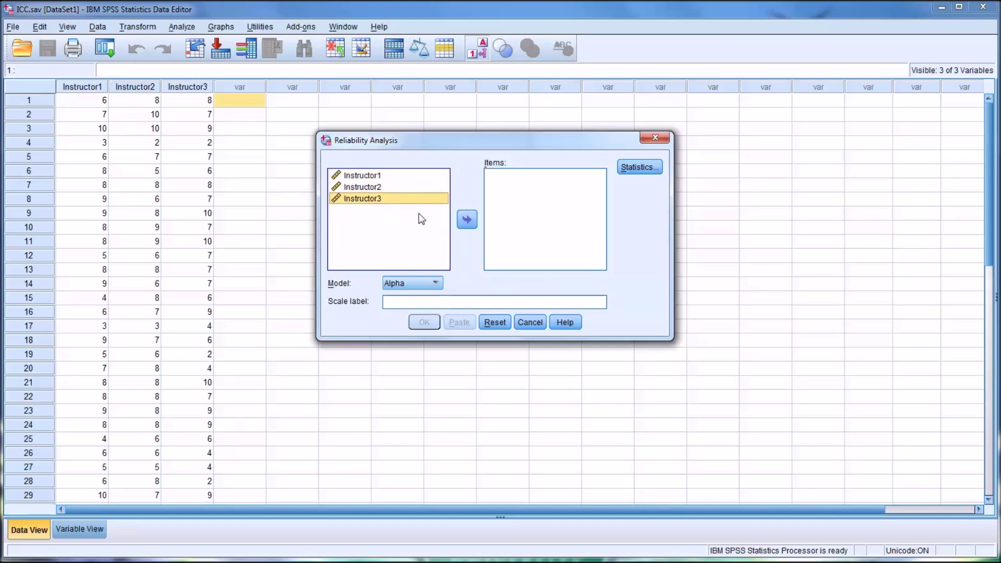
pyautogui.hotkey('ctrl', 'a')
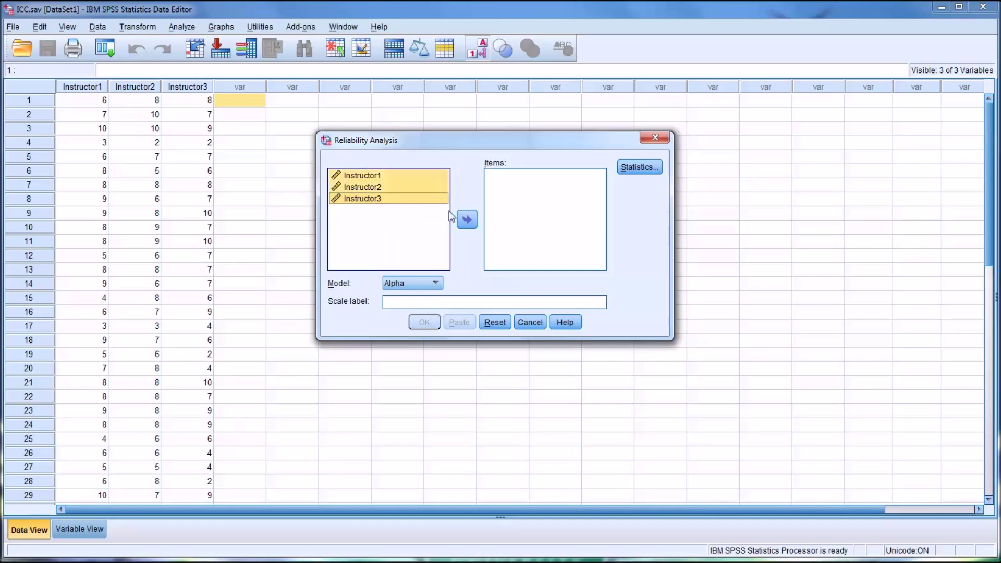
pyautogui.click(466, 220)
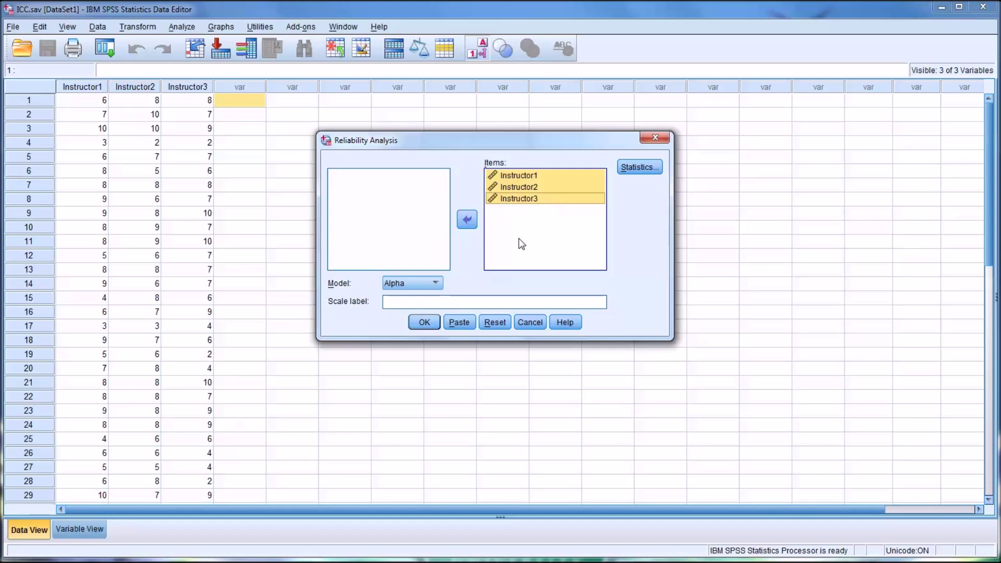
# Step: In Statistics, tick Item, Scale, Inter-Item Correlations and summary Means
pyautogui.click(637, 173)
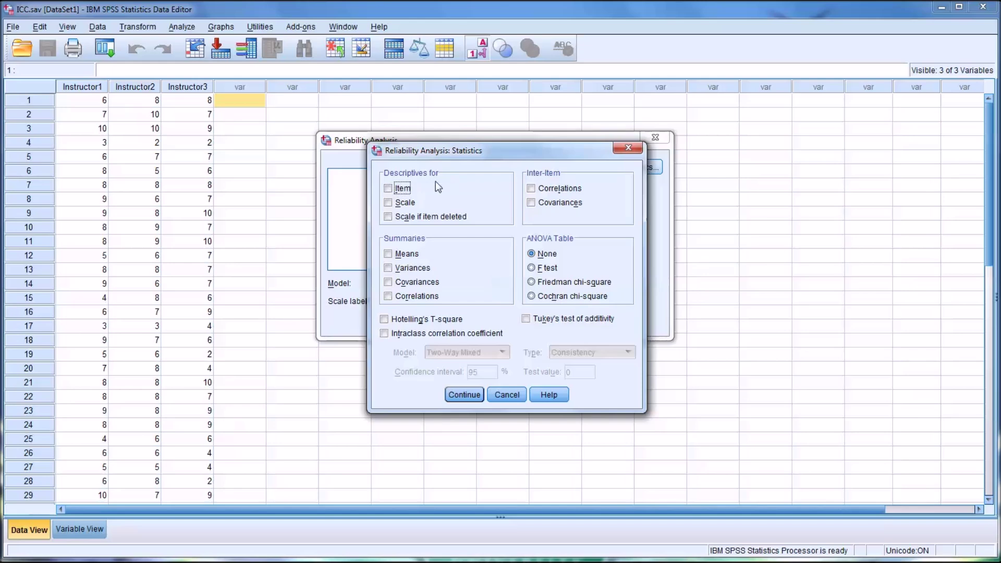
pyautogui.click(387, 187)
pyautogui.click(388, 203)
pyautogui.click(531, 188)
pyautogui.click(388, 255)
# Step: Tick Intraclass correlation coefficient and keep the Two-Way Mixed model
pyautogui.click(386, 334)
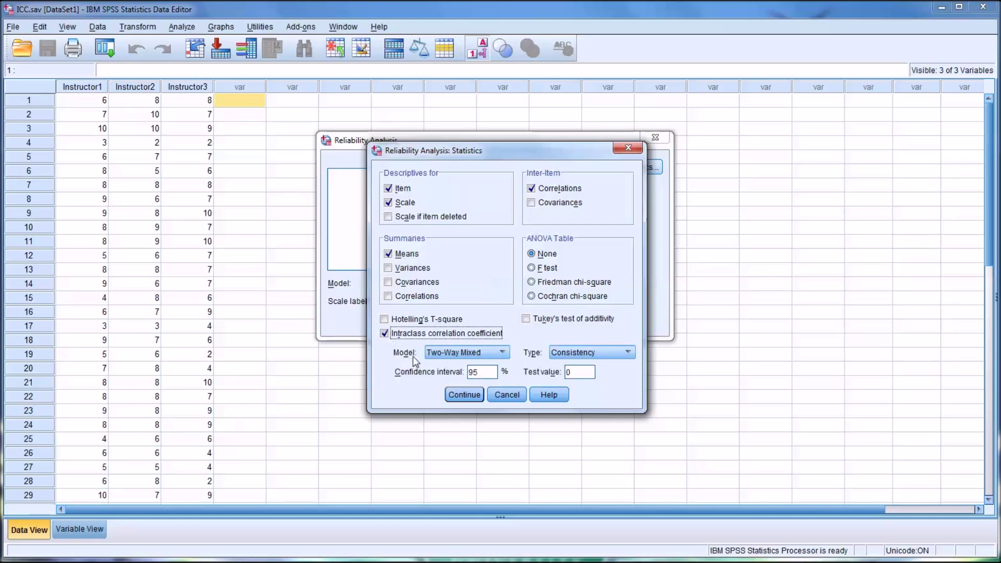
pyautogui.click(503, 353)
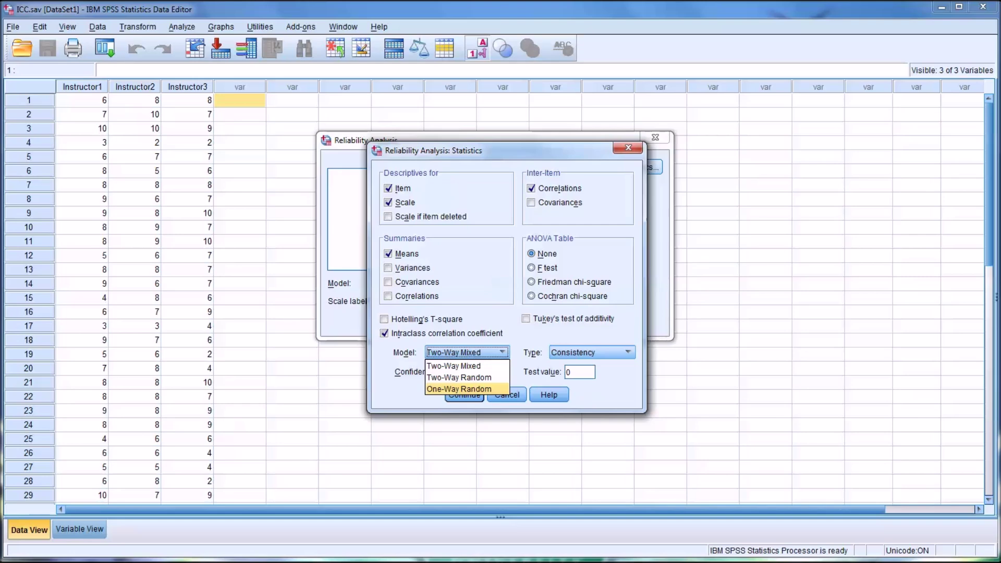
pyautogui.click(472, 367)
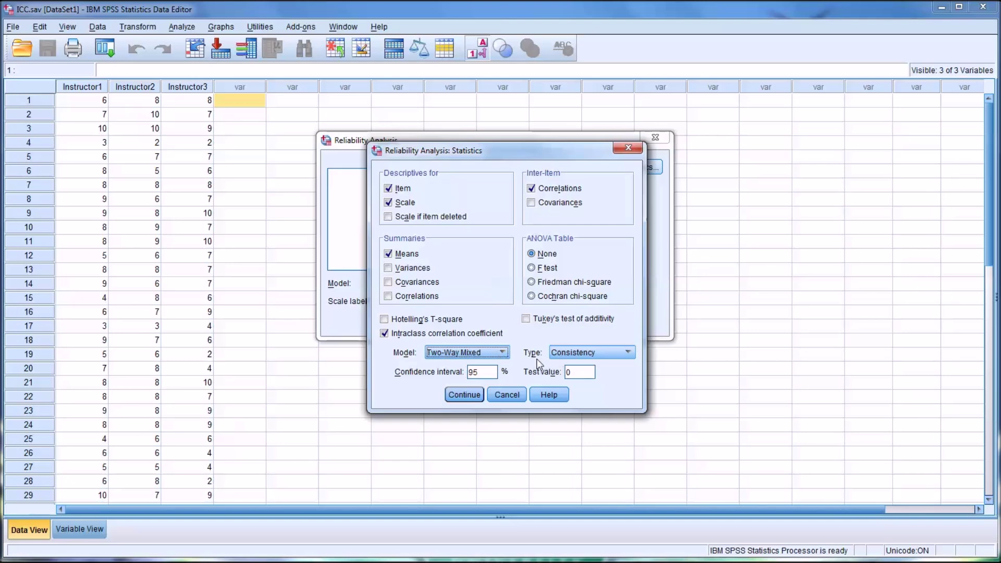
# Step: Change the ICC type from Consistency to Absolute Agreement
pyautogui.click(629, 354)
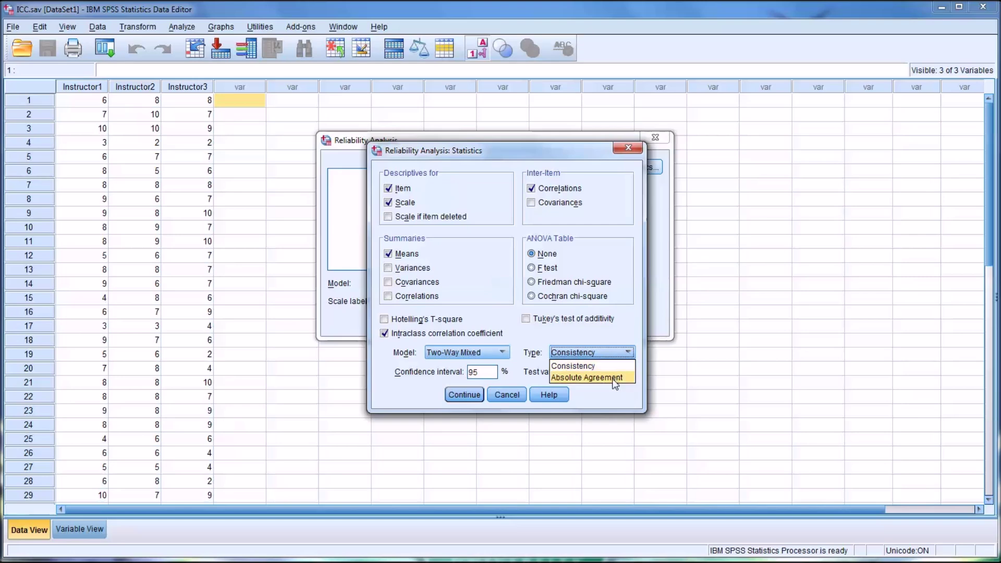
pyautogui.click(612, 368)
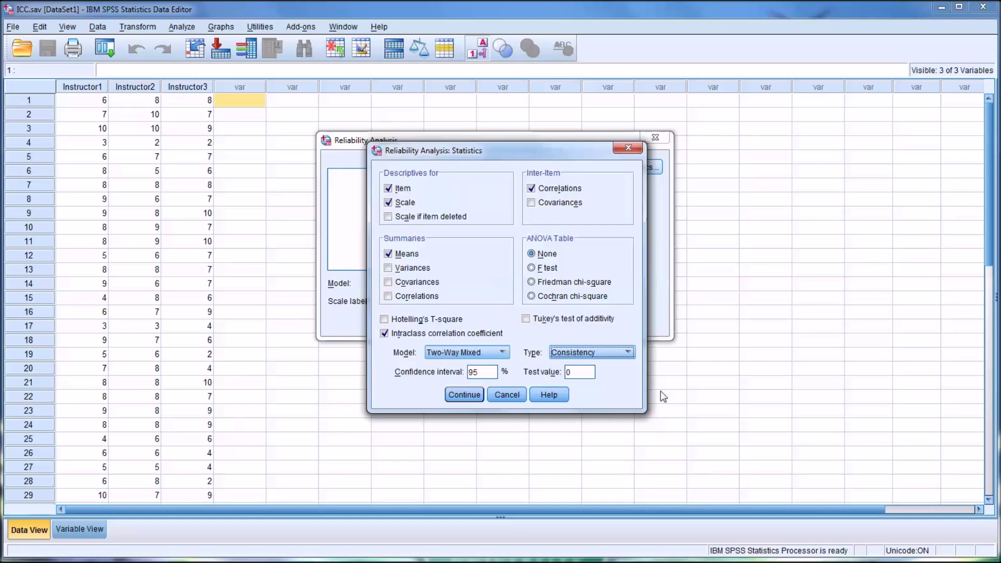
pyautogui.click(629, 353)
pyautogui.click(625, 378)
# Step: Confirm the statistics and run the reliability analysis, then select the Case Processing Summary
pyautogui.click(456, 396)
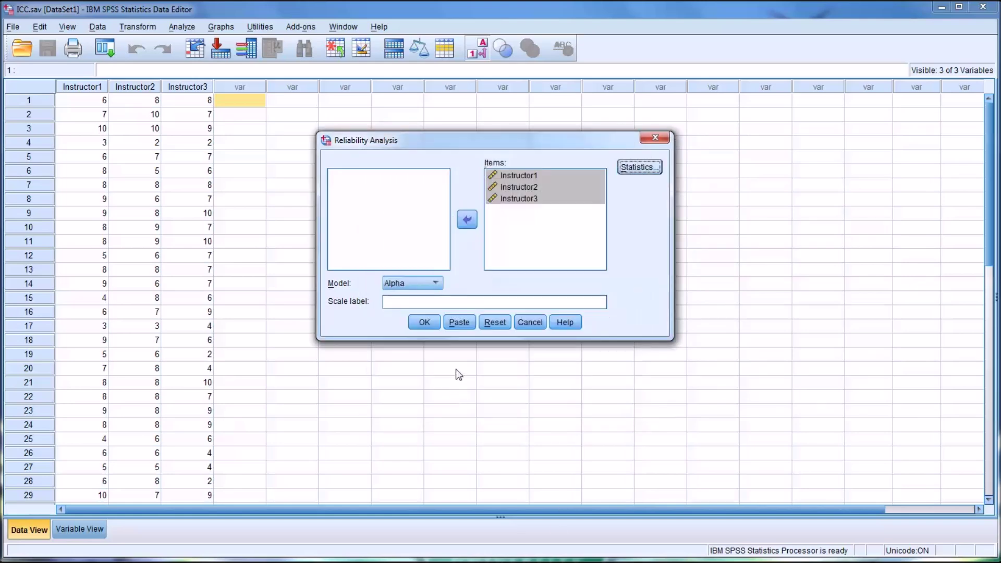
pyautogui.click(411, 323)
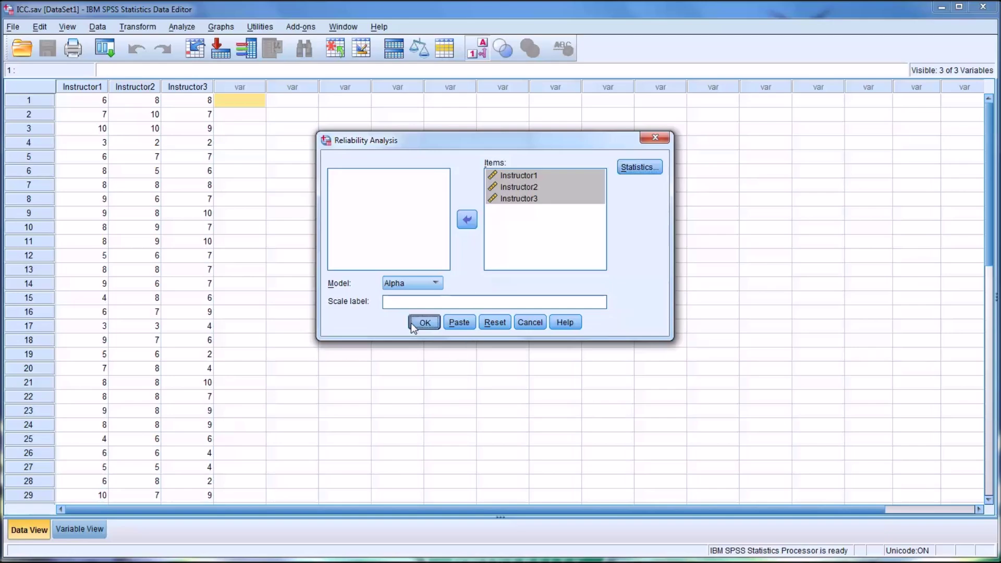
pyautogui.moveTo(514, 101); pyautogui.dragTo(516, 42)
pyautogui.click(391, 237)
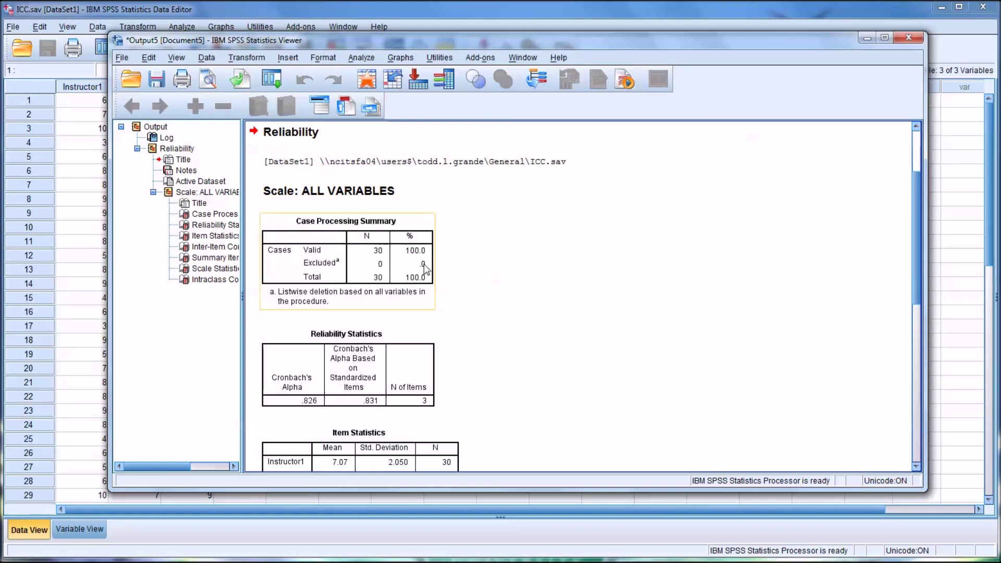
# Step: Review the Item Statistics (means 7.07, 7.17, 6.73) and Inter-Item Correlation Matrix tables
pyautogui.click(489, 272)
pyautogui.scroll(-3, 490, 273)
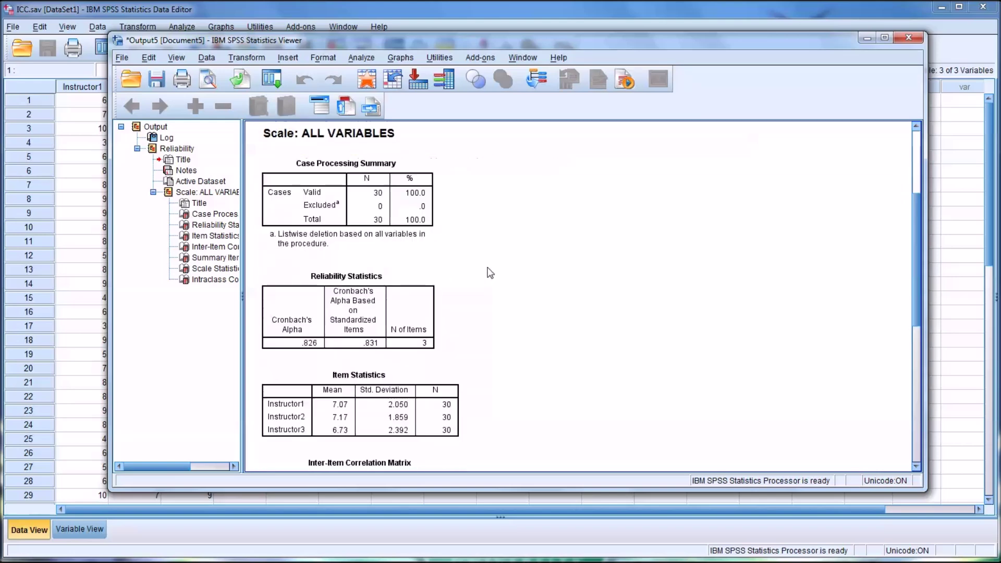
pyautogui.click(366, 298)
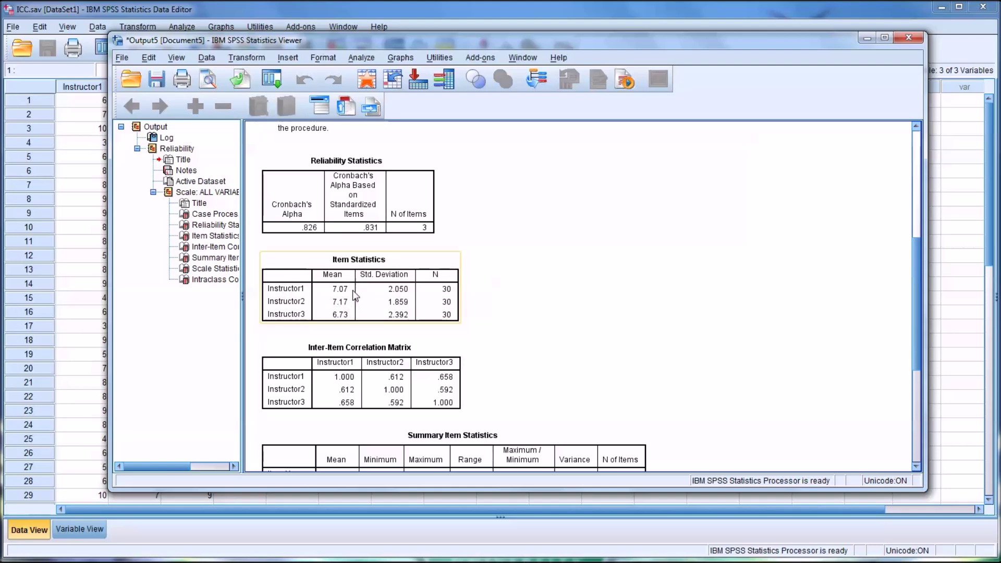
pyautogui.click(338, 324)
pyautogui.click(408, 363)
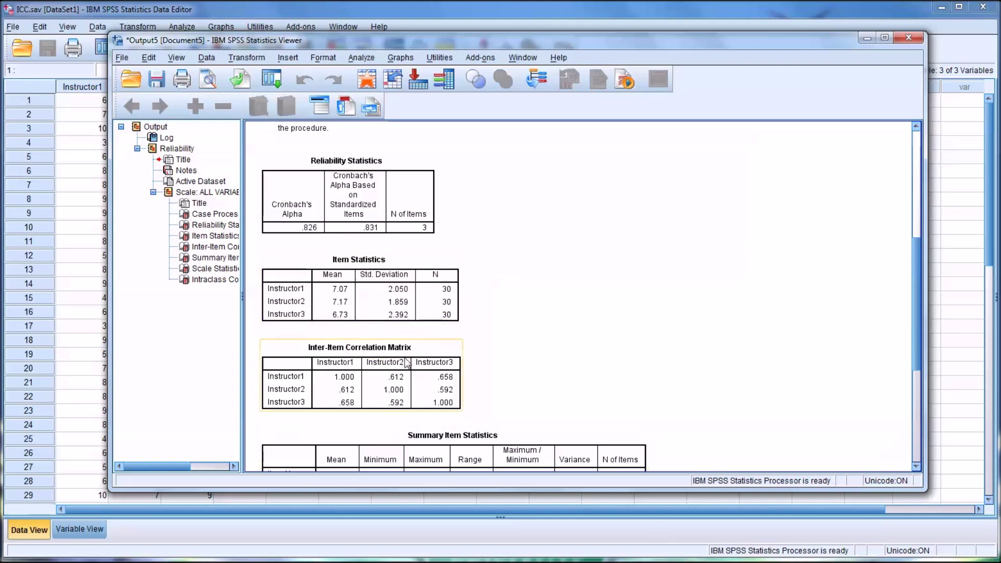
pyautogui.scroll(-2, 463, 348)
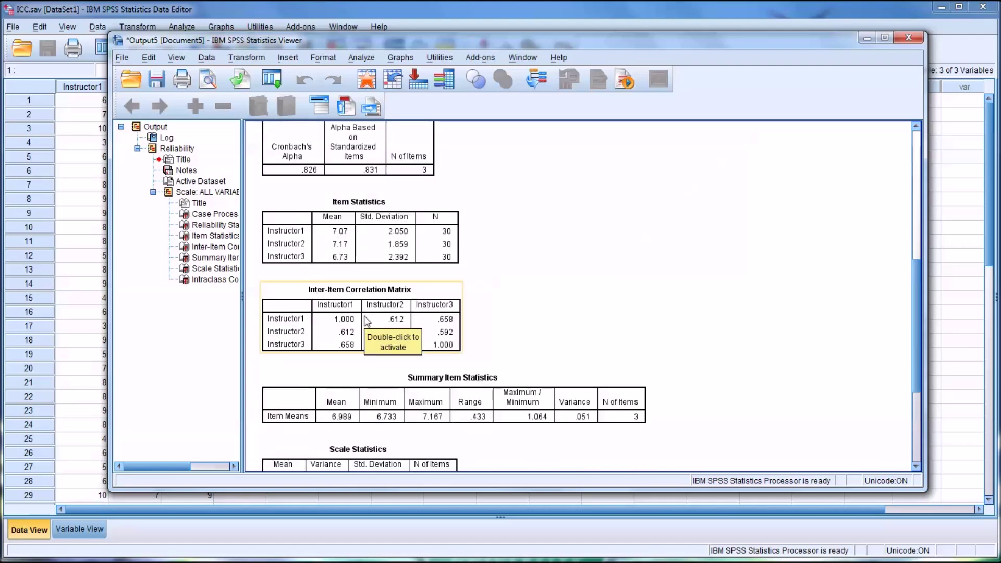
pyautogui.click(616, 283)
pyautogui.scroll(-2, 566, 302)
pyautogui.click(321, 280)
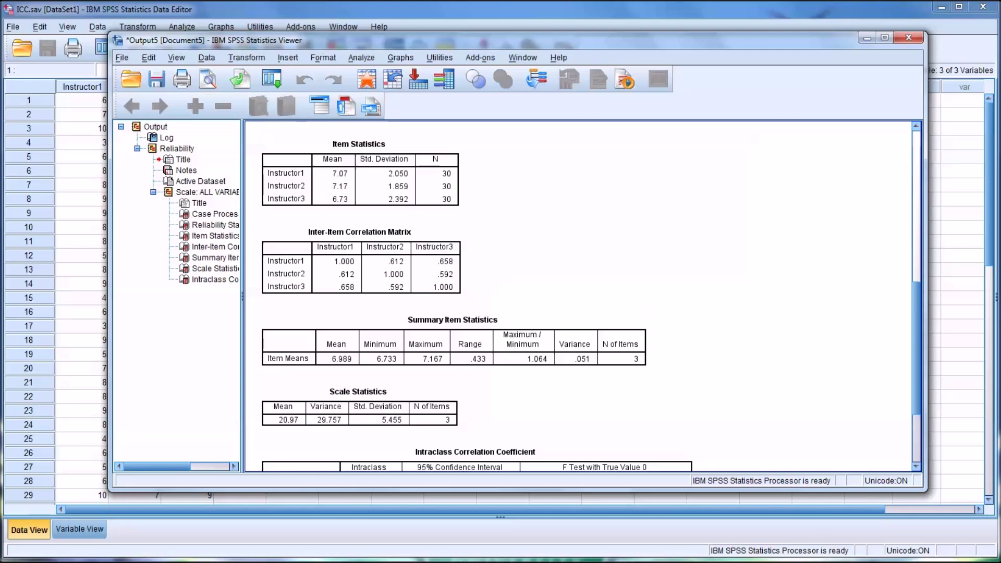
# Step: Scroll the output down past the summary item mean 6.989 and scale statistics
pyautogui.scroll(-3, 591, 264)
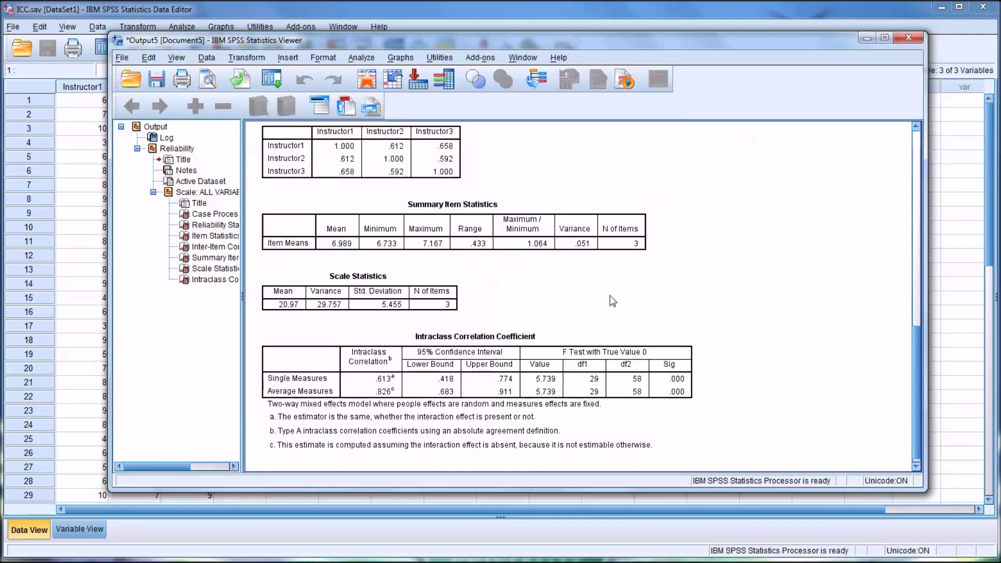
# Step: Select the ICC table showing single measures .613 and average measures .826
pyautogui.scroll(-1, 556, 290)
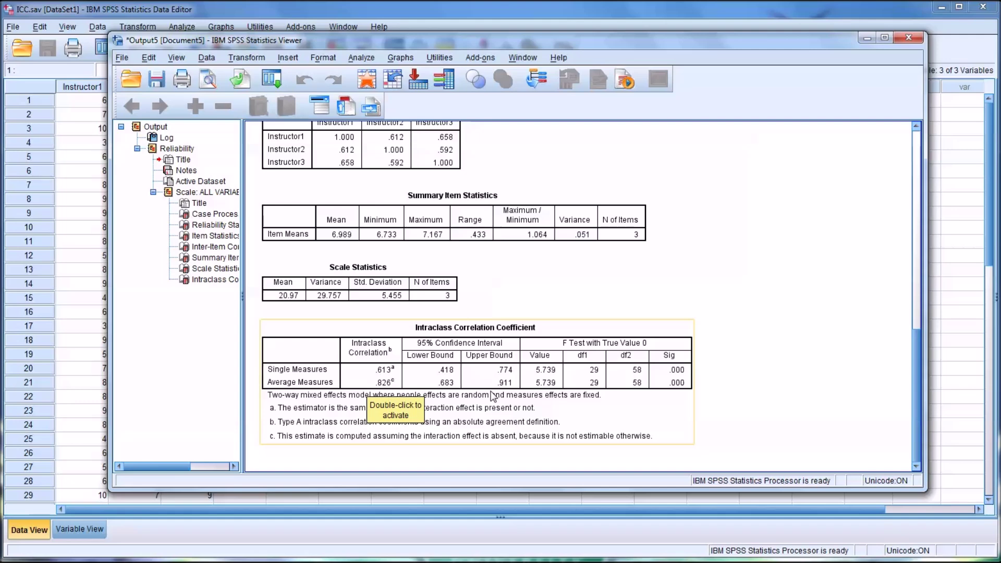
pyautogui.click(596, 459)
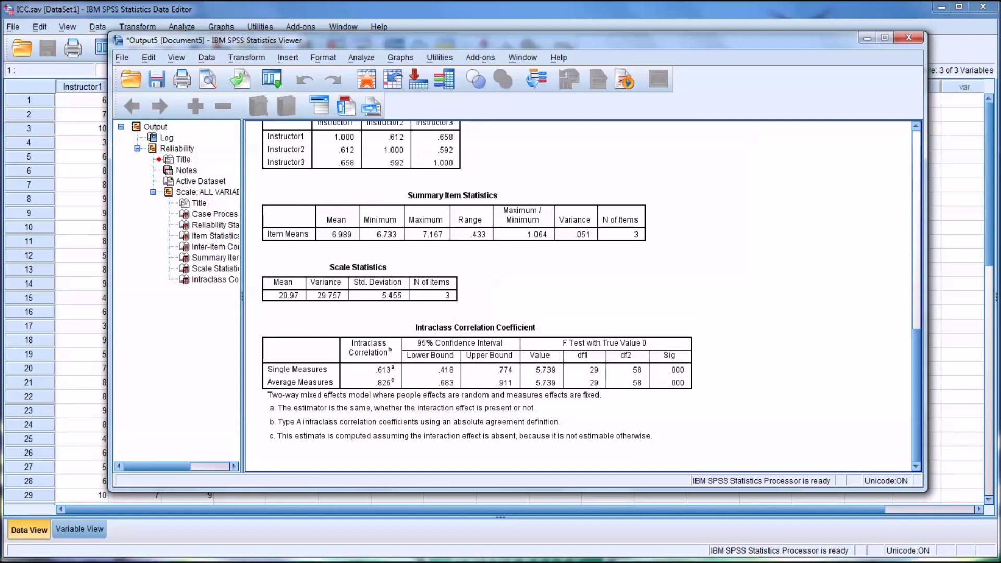
pyautogui.click(480, 424)
pyautogui.click(552, 354)
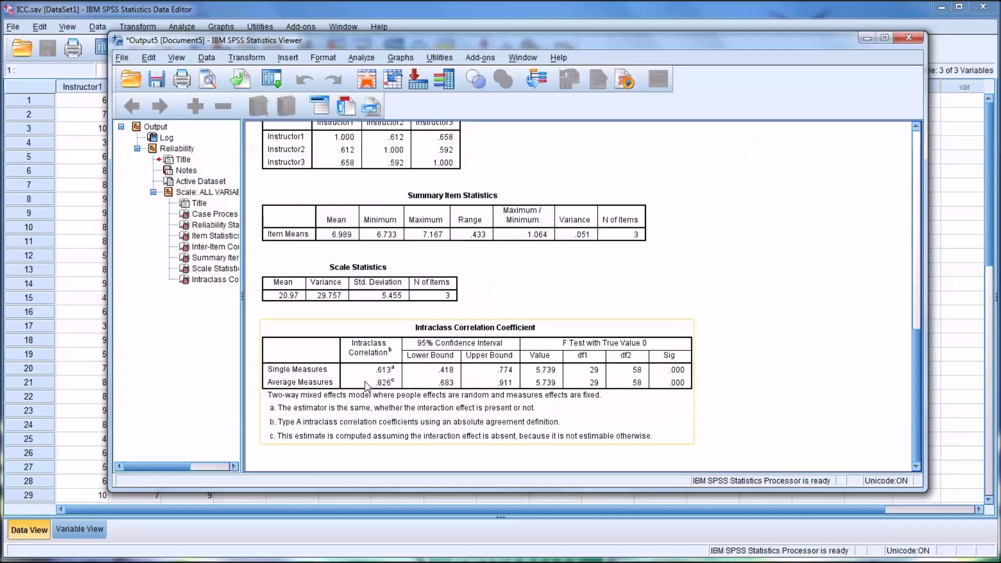